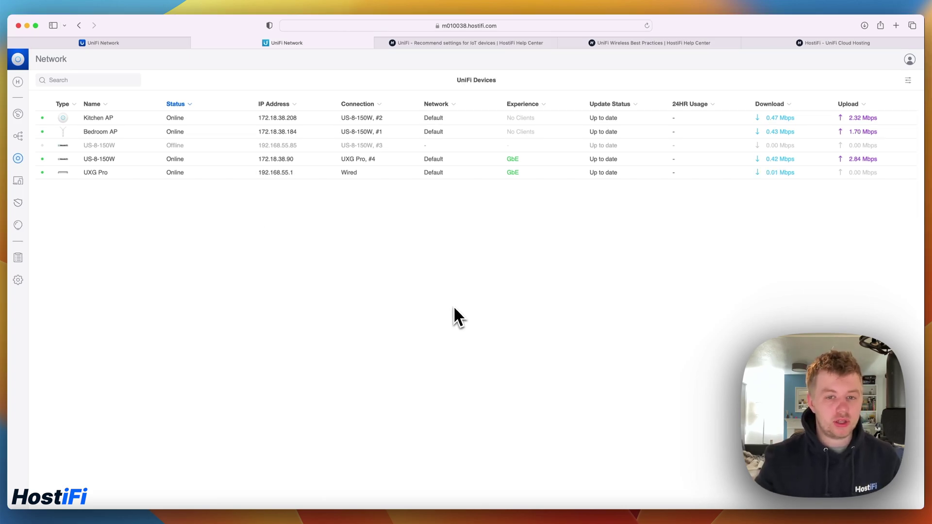
Open the WiFi settings to start a new network.
click(18, 280)
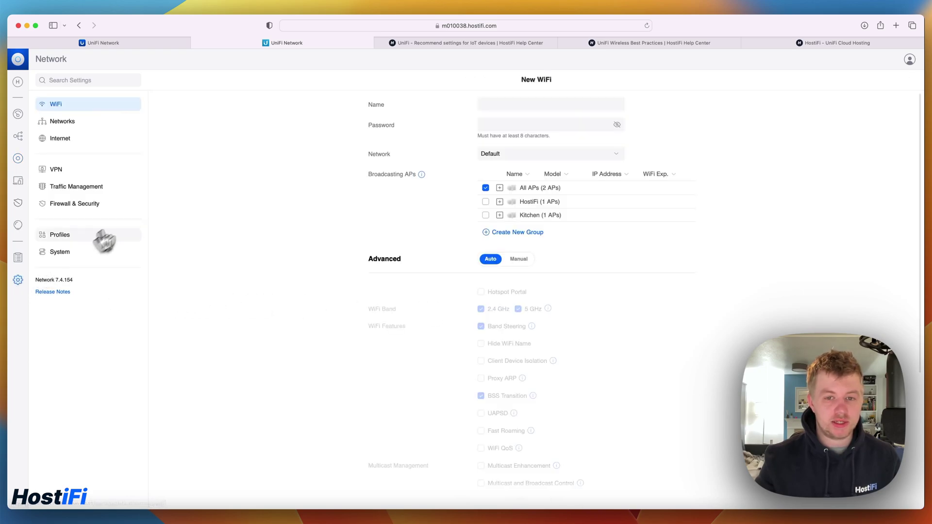
Name the new WiFi network HostiFi.
click(518, 103)
text(J)
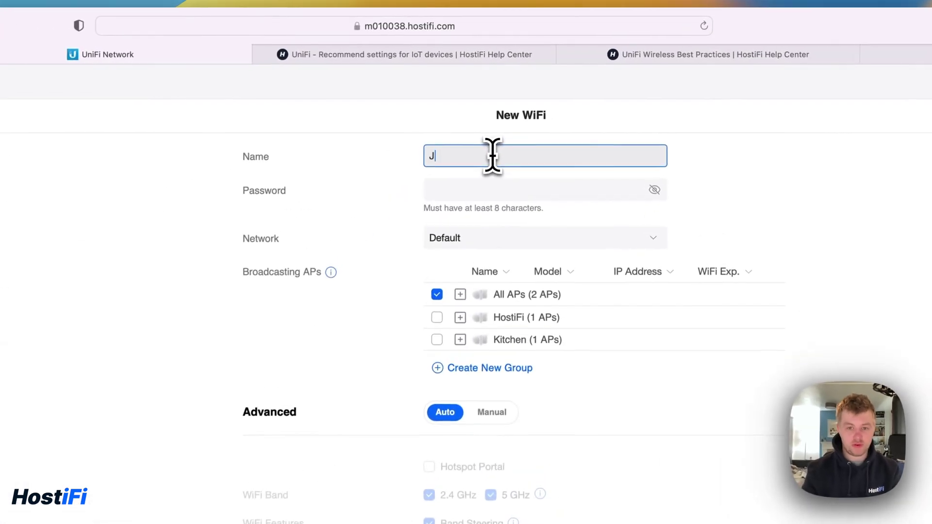
key(BackSpace)
text(HostIF)
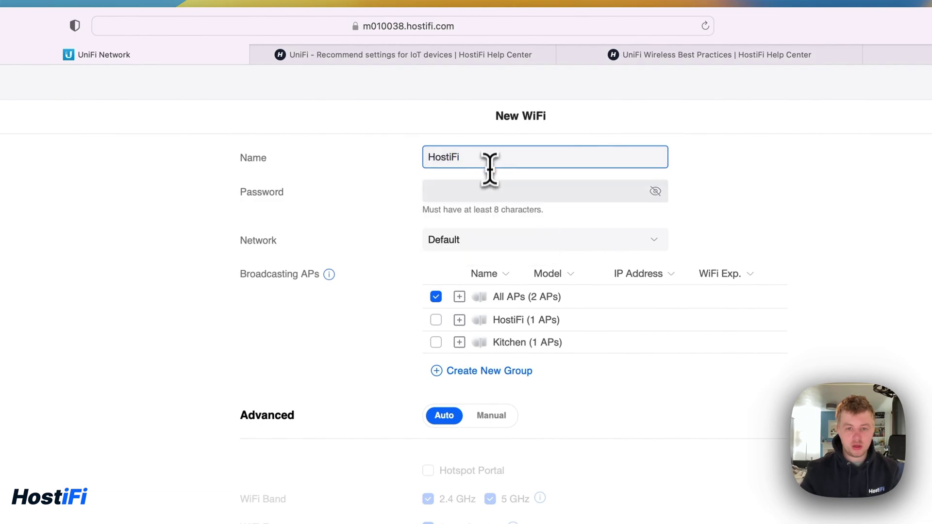
Replace the suggested password with your own network password.
click(490, 190)
click(717, 231)
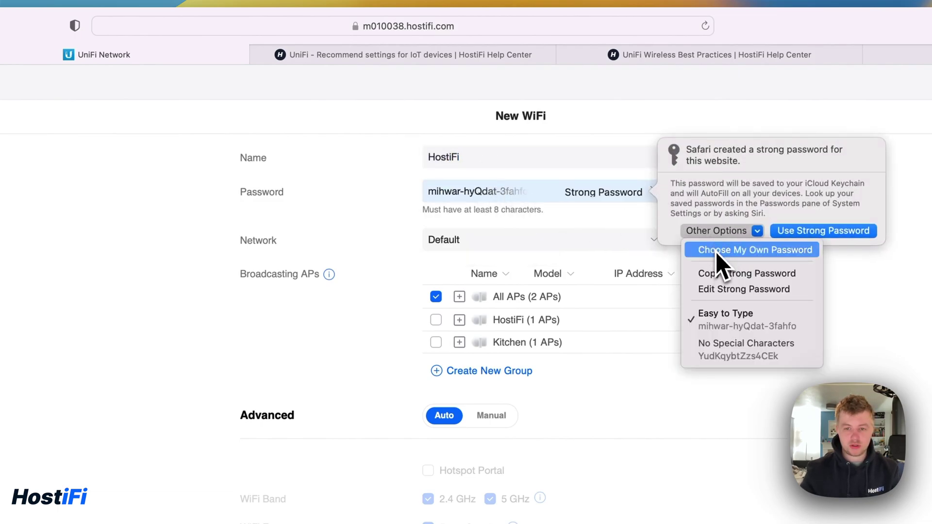
click(717, 251)
text(••)
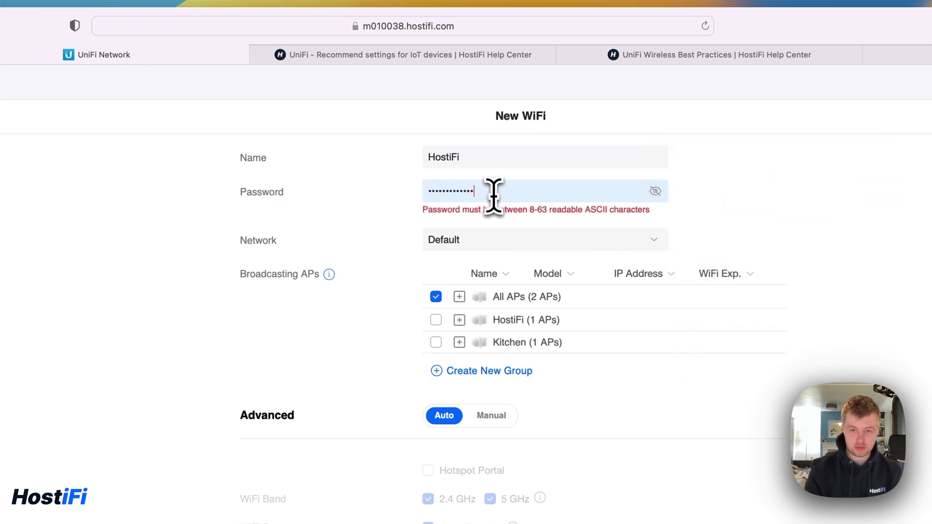
text(•)
scroll(820, 238, down, 1)
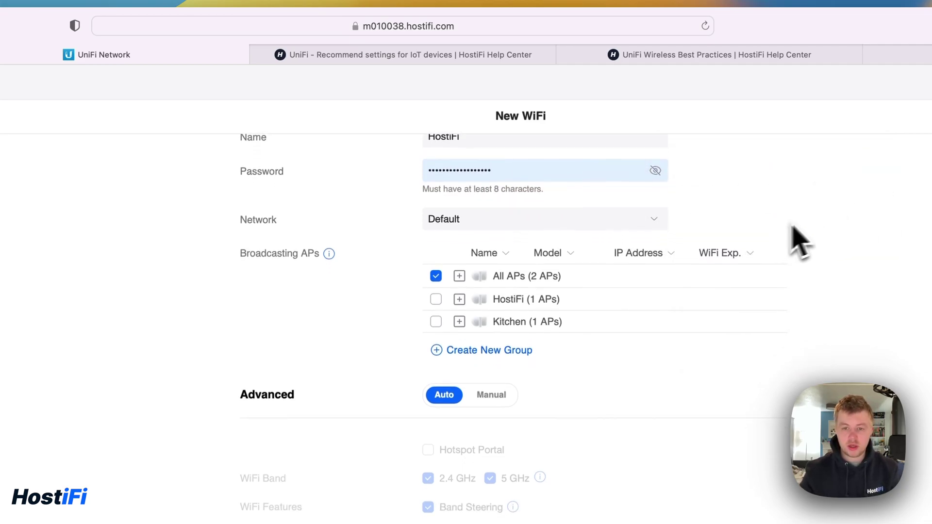
Switch advanced options to Manual and limit the WiFi band to 5 GHz only.
click(491, 395)
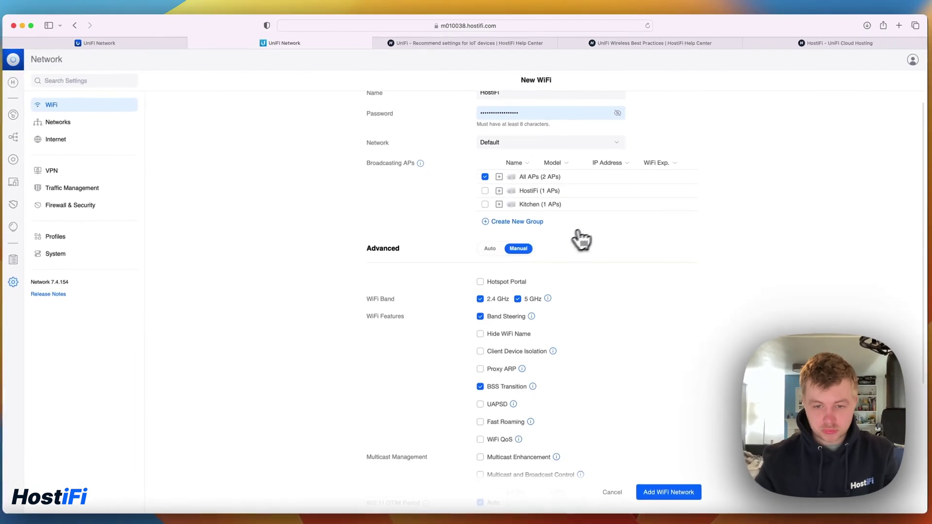
scroll(618, 369, down, 4)
scroll(595, 233, down, 1)
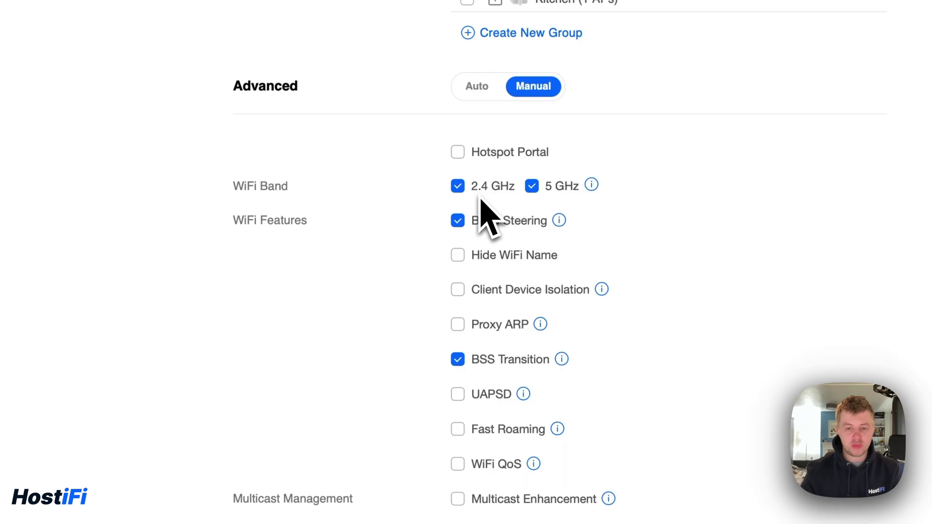
scroll(483, 199, up, 3)
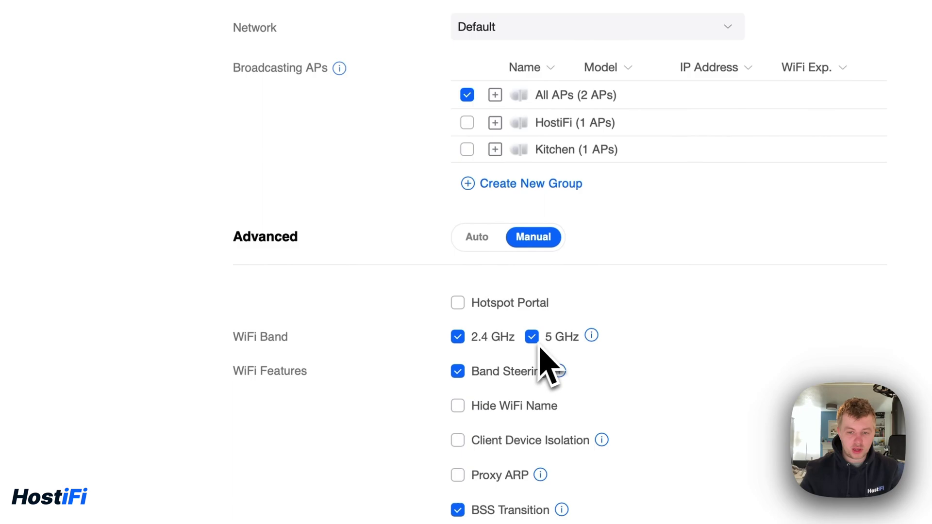
scroll(529, 345, down, 1)
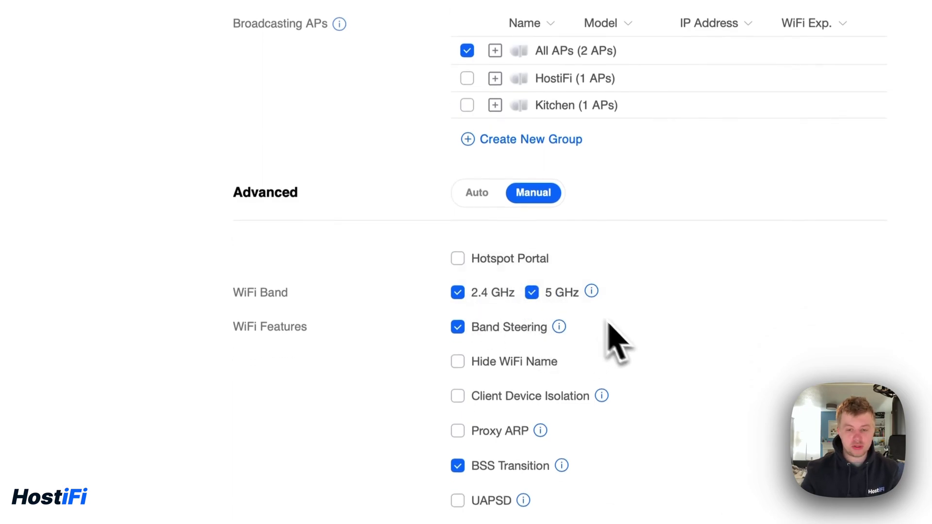
click(460, 292)
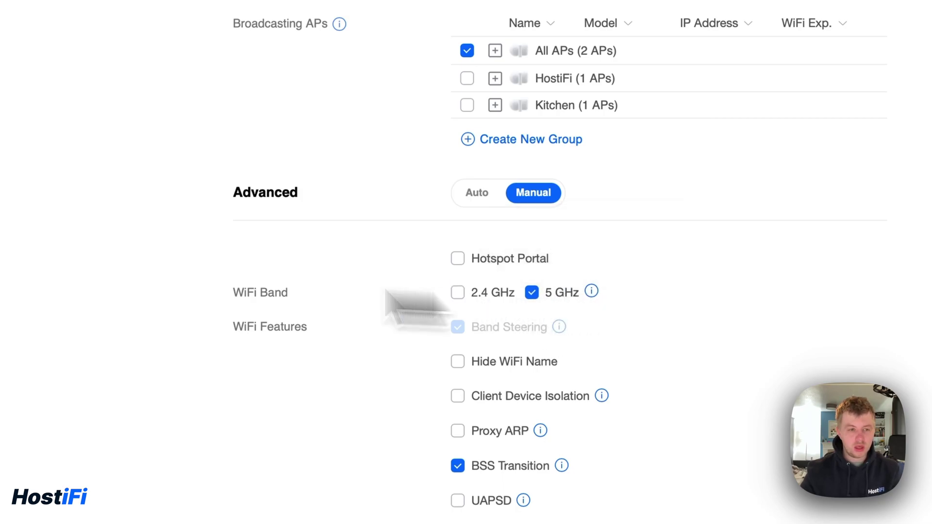
Re-enable 2.4 GHz so the network uses both bands with Band Steering on.
click(457, 293)
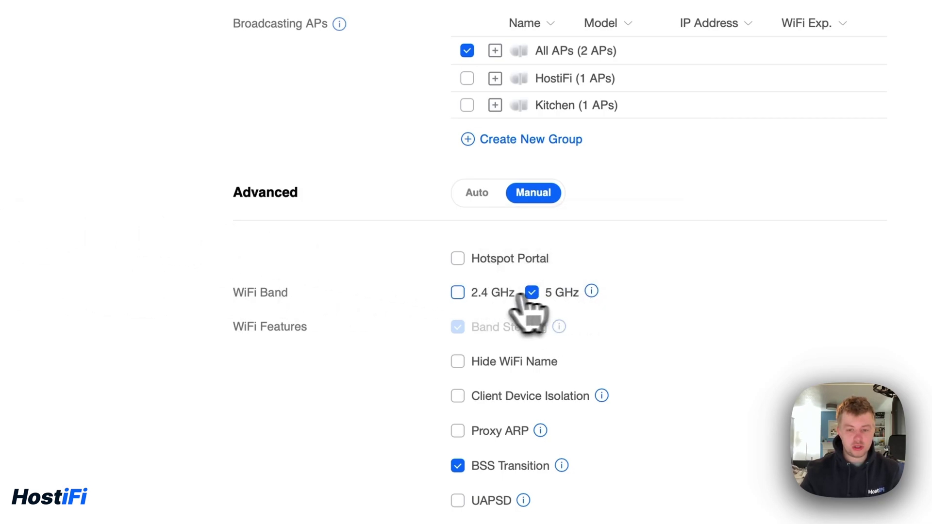
scroll(548, 315, down, 1)
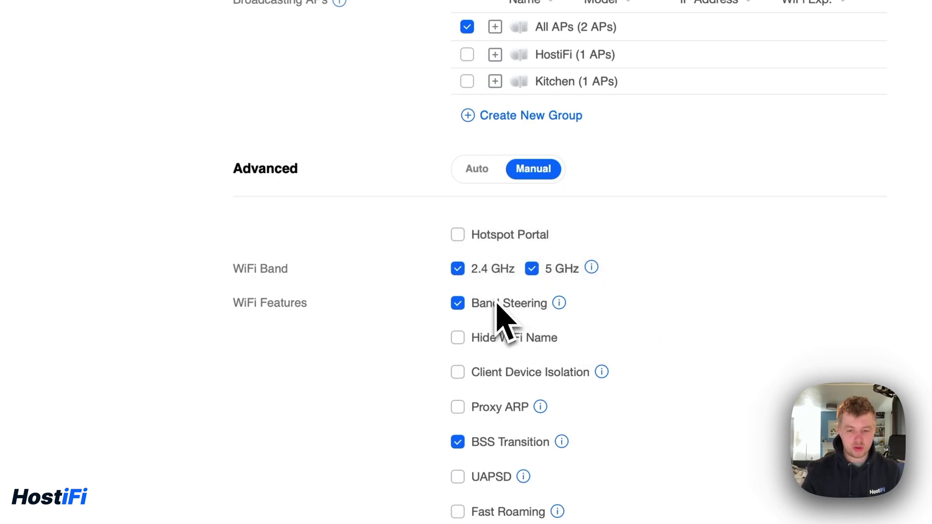
scroll(534, 318, up, 1)
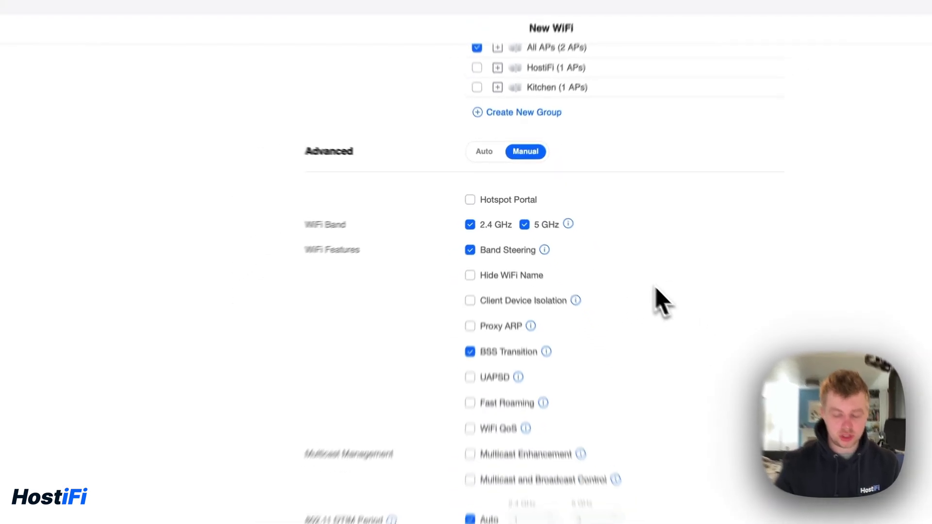
scroll(712, 332, down, 4)
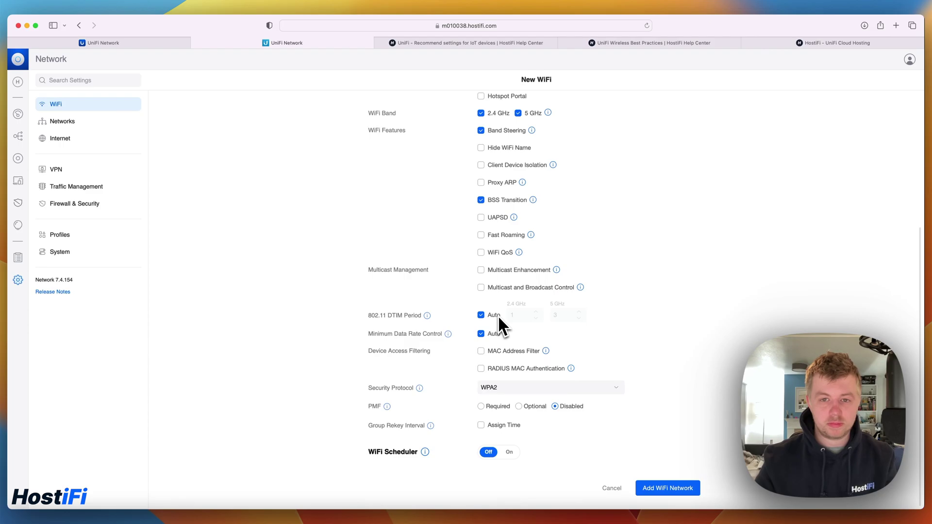
Discard the new WiFi network and open the Kitchen AP's settings.
click(18, 160)
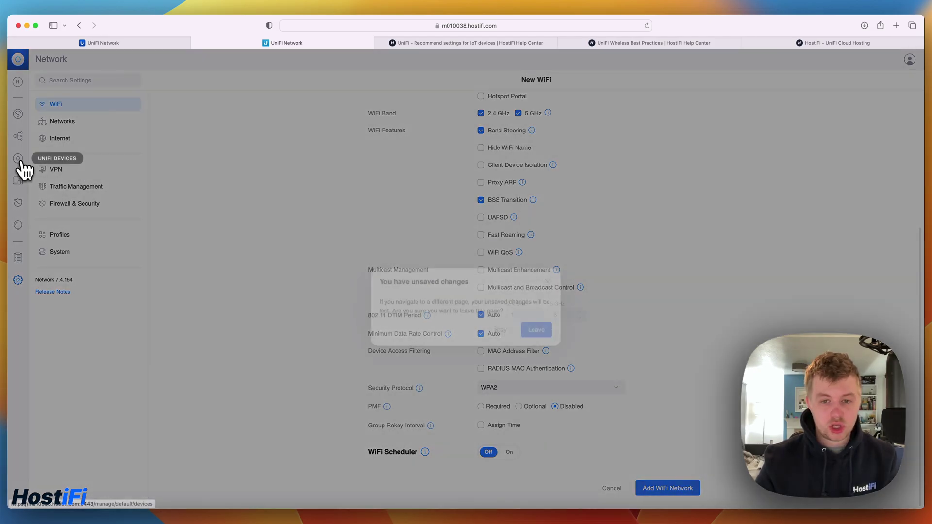
click(523, 303)
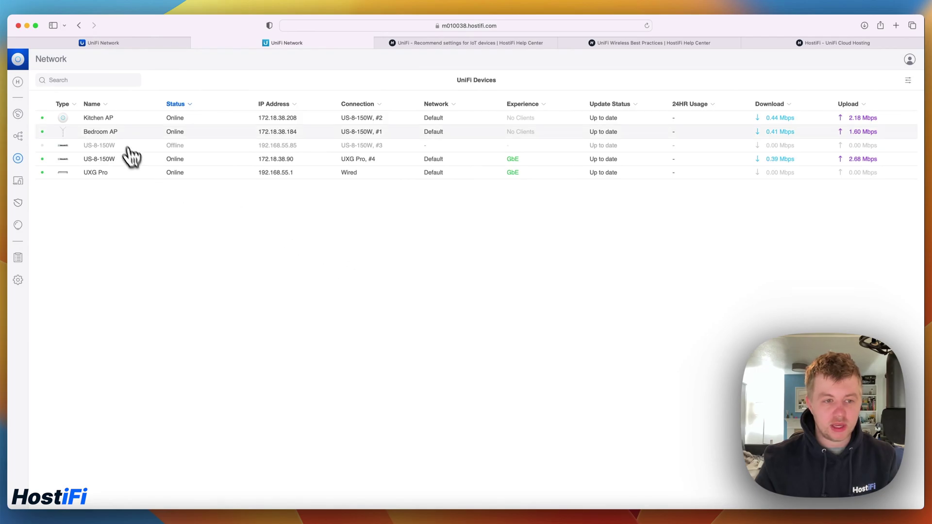
click(123, 119)
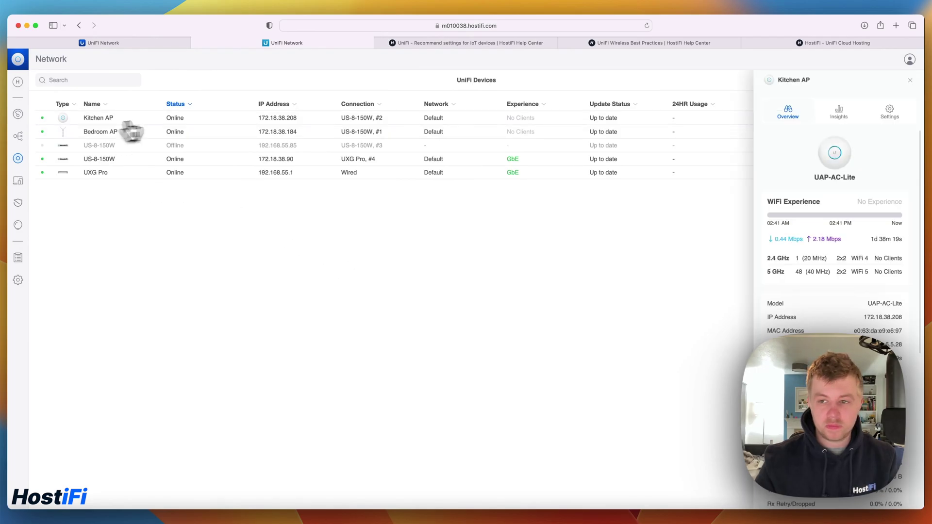
click(902, 115)
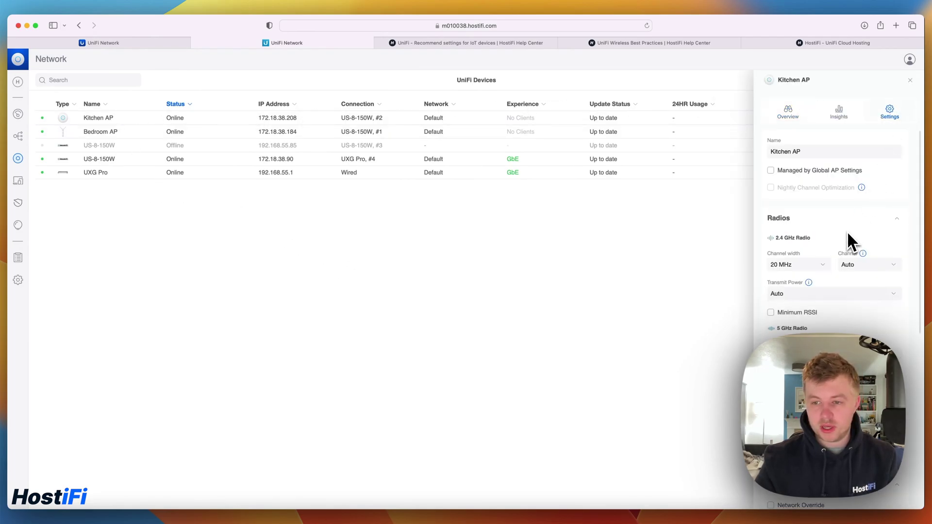
scroll(849, 242, down, 2)
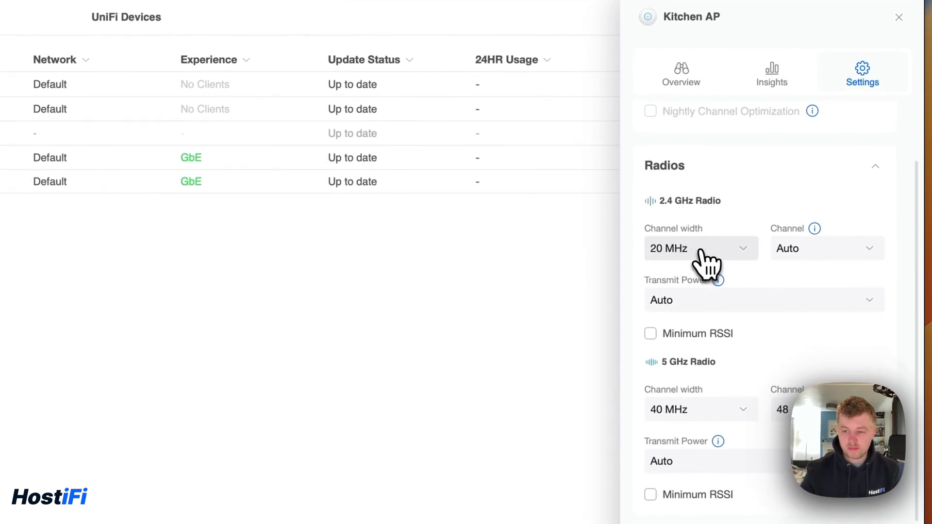
Keep the Kitchen AP's 2.4 GHz radio at 20 MHz width on channel 6.
click(690, 249)
click(690, 283)
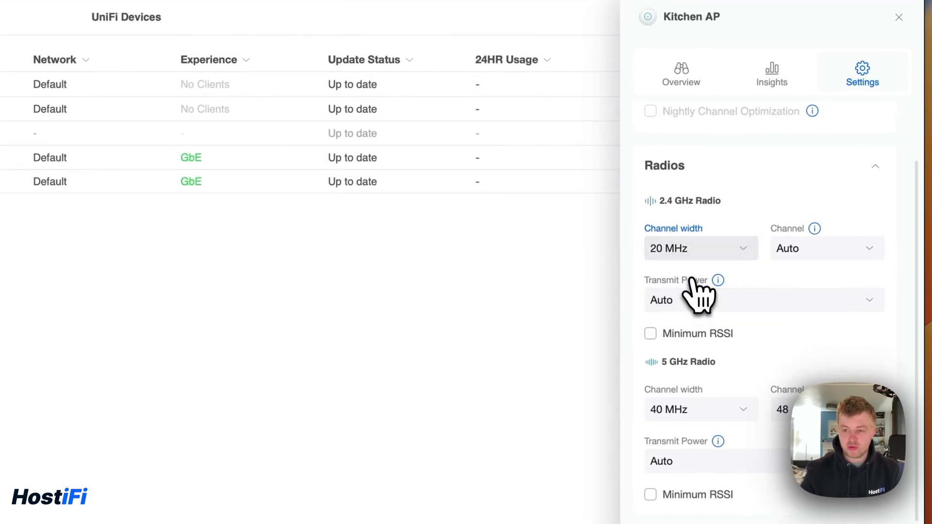
scroll(717, 264, down, 1)
click(796, 232)
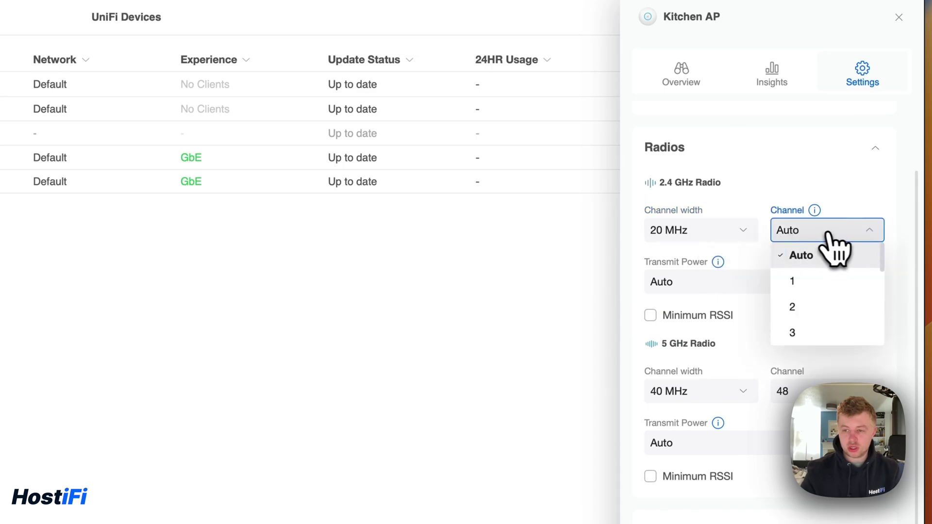
scroll(828, 287, down, 2)
scroll(830, 292, down, 3)
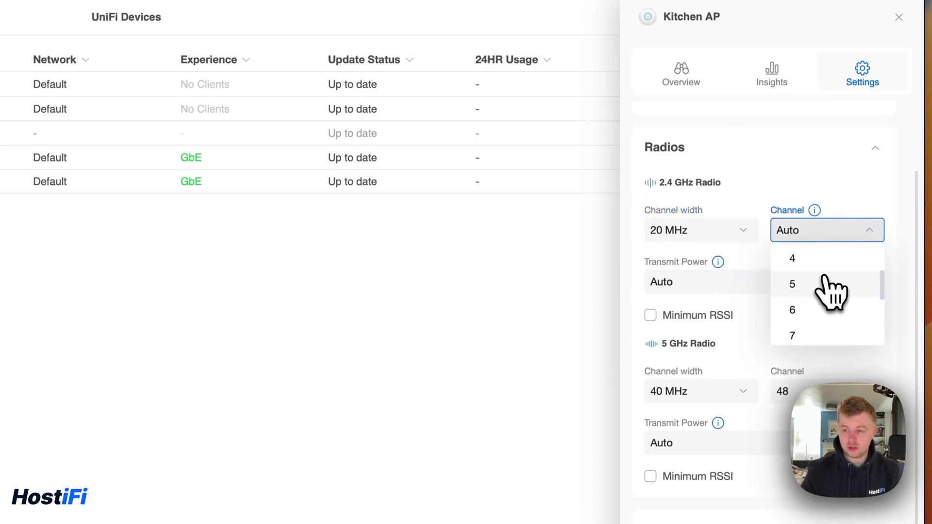
click(828, 291)
Confirm 2.4 GHz channel 6 and set its transmit power to Low.
click(820, 238)
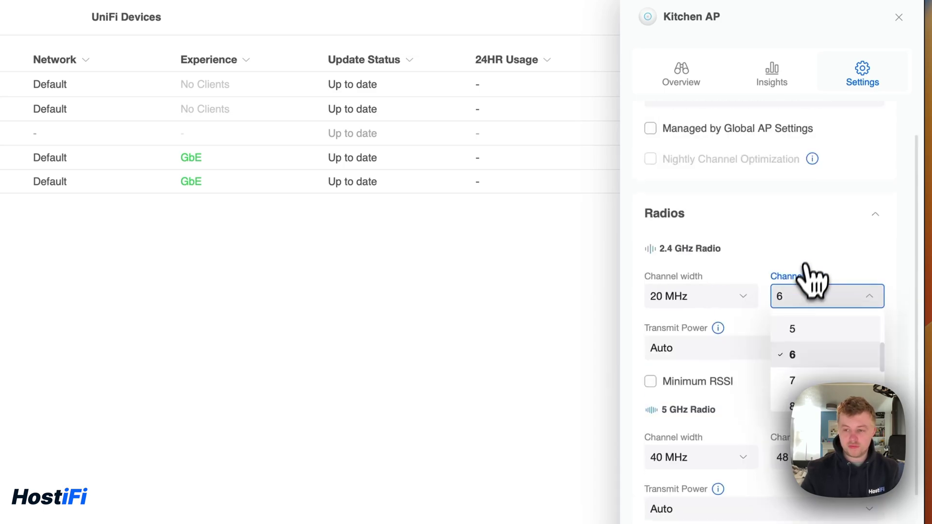
scroll(807, 291, up, 2)
scroll(818, 291, down, 2)
scroll(825, 311, up, 3)
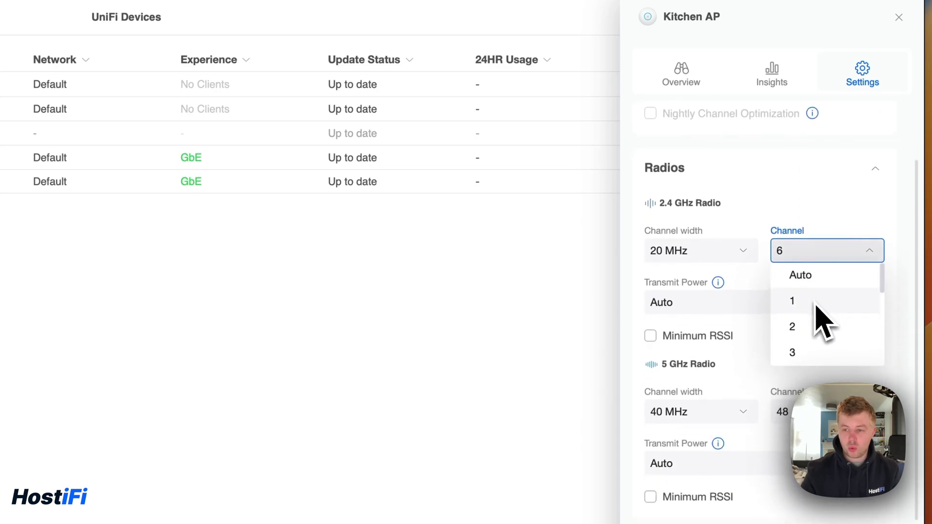
scroll(820, 303, down, 9)
scroll(821, 318, down, 1)
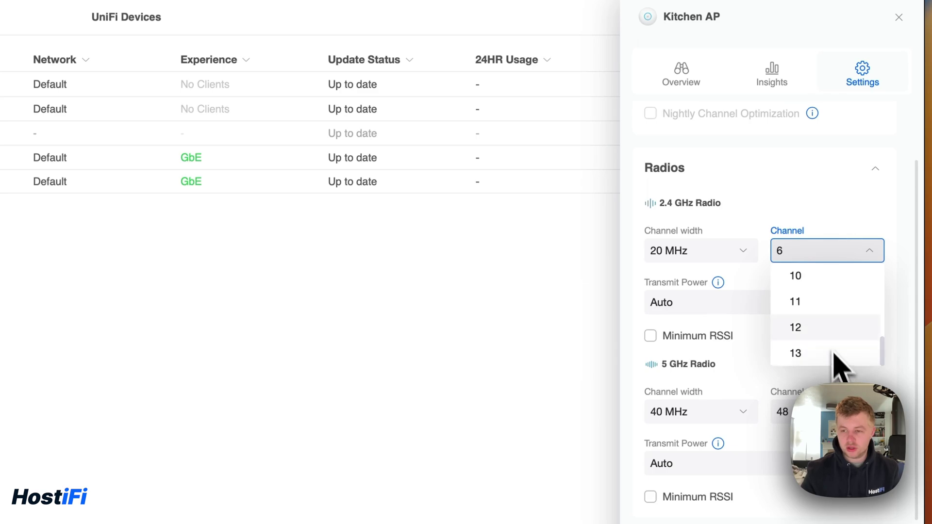
click(782, 213)
scroll(776, 209, down, 3)
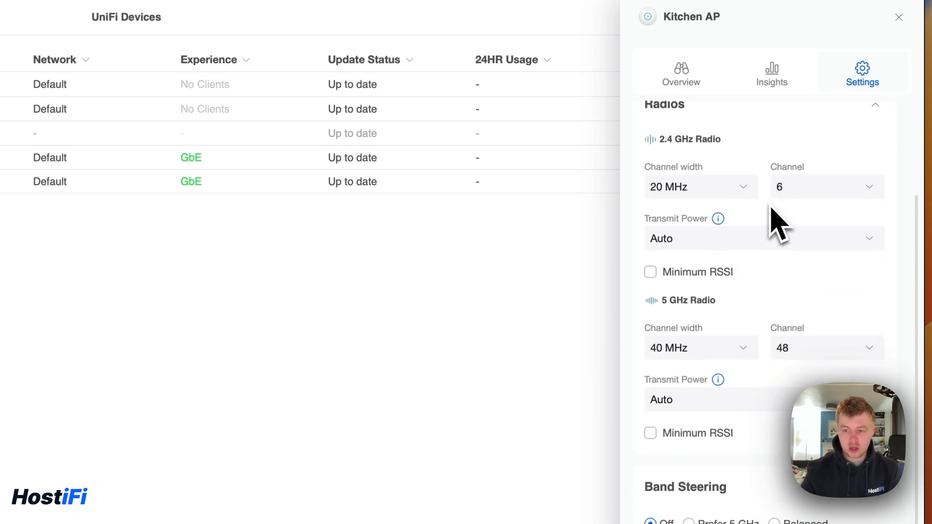
click(738, 231)
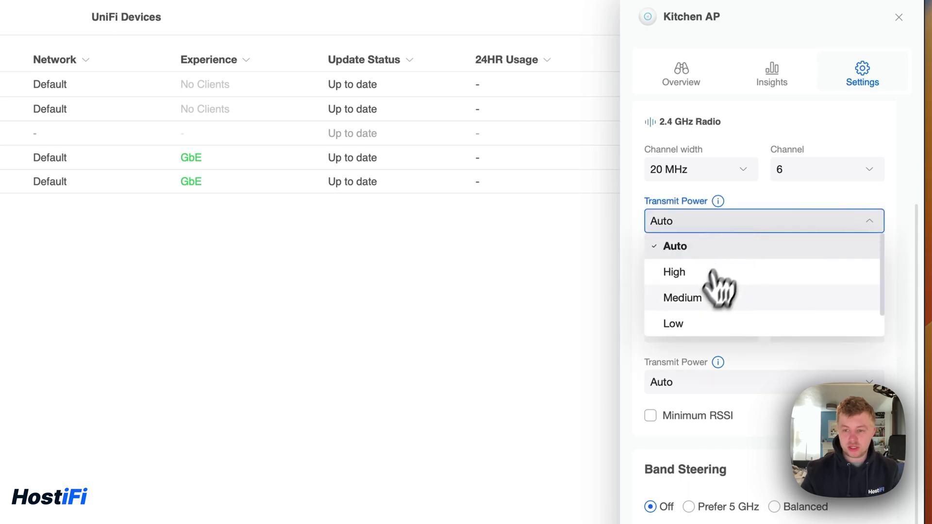
click(708, 324)
scroll(801, 340, down, 2)
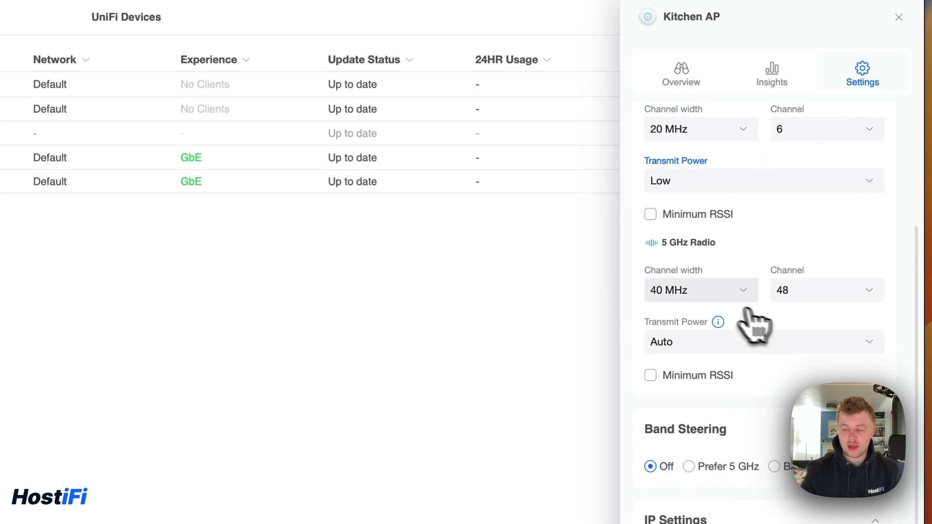
Try 80 MHz for the 5 GHz radio, then set the width back to 40 MHz.
click(722, 294)
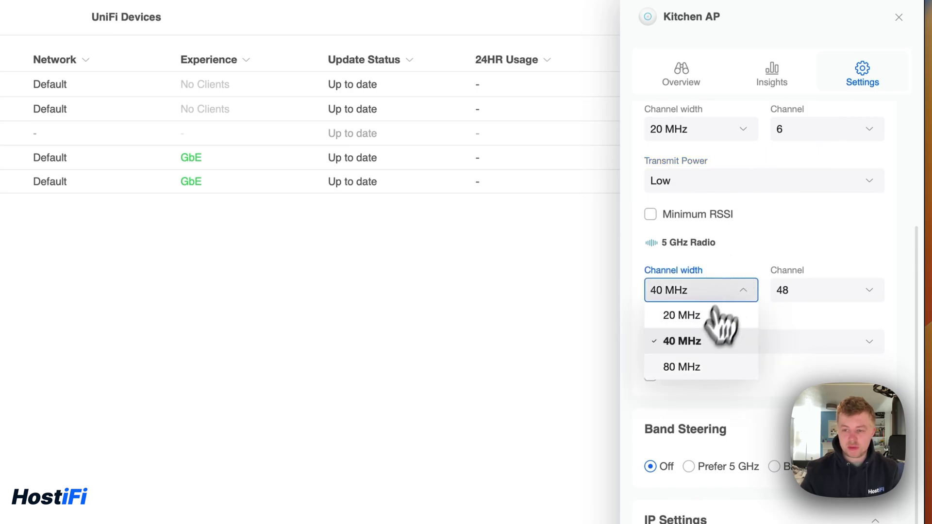
click(693, 372)
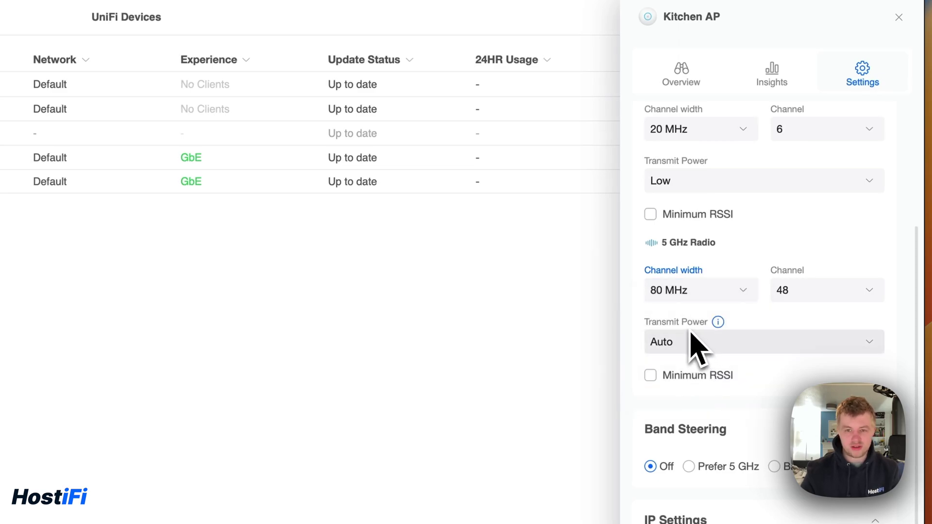
click(702, 296)
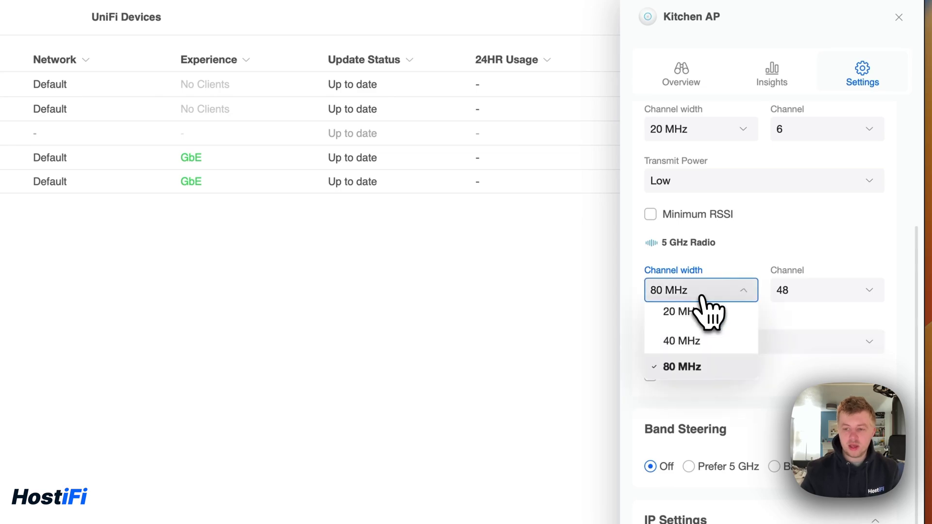
click(700, 346)
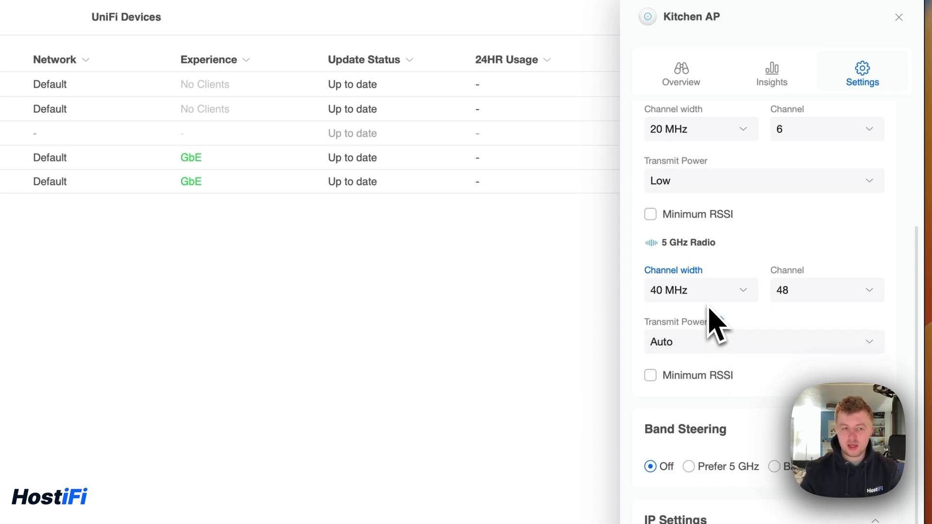
scroll(709, 313, down, 1)
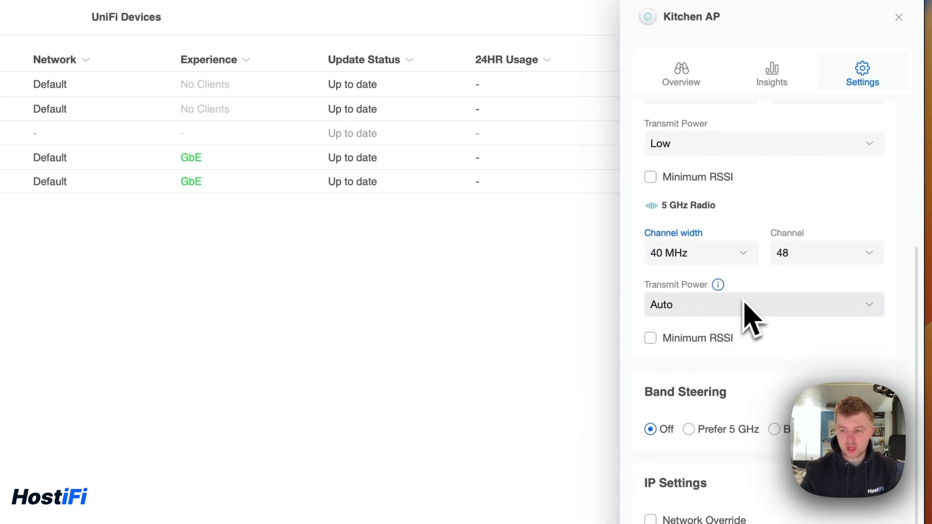
Review the 5 GHz channel list, keeping channel 48, and set transmit power to Medium.
click(797, 263)
scroll(810, 296, down, 8)
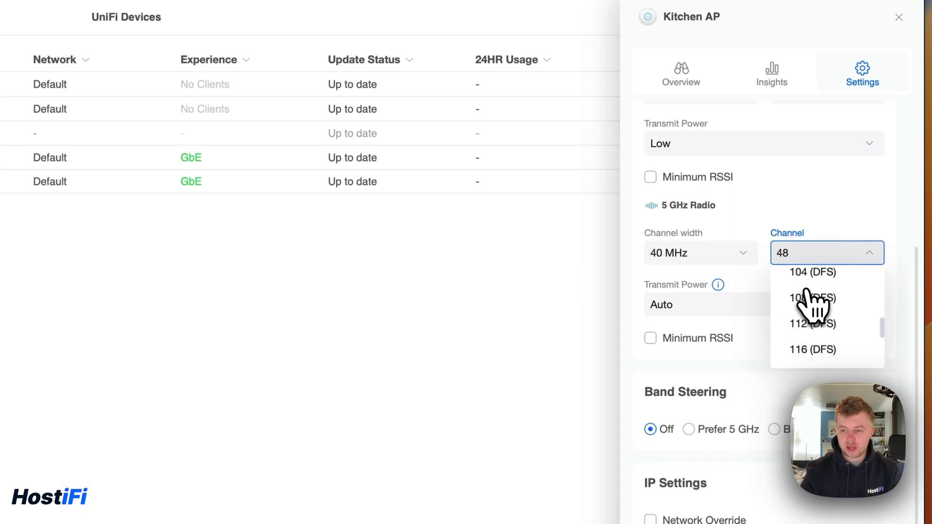
scroll(816, 303, down, 5)
scroll(807, 306, up, 4)
click(736, 265)
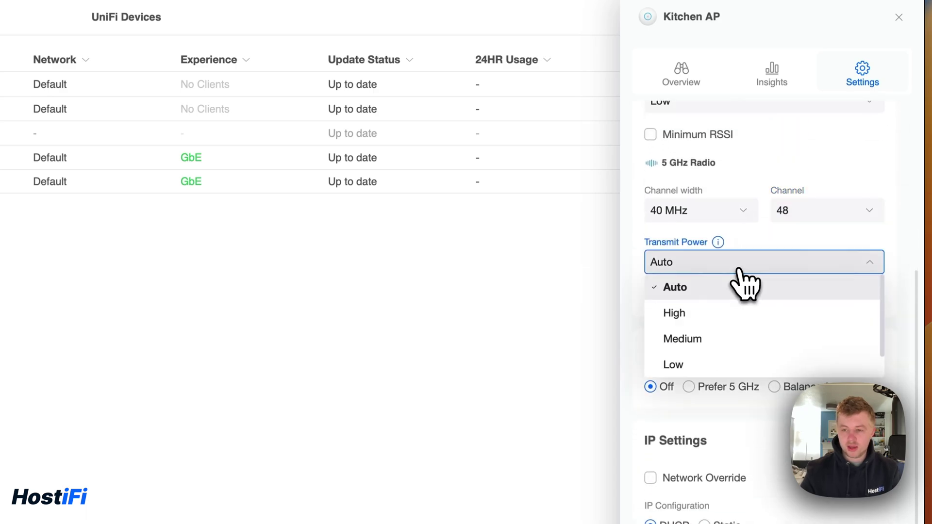
click(714, 338)
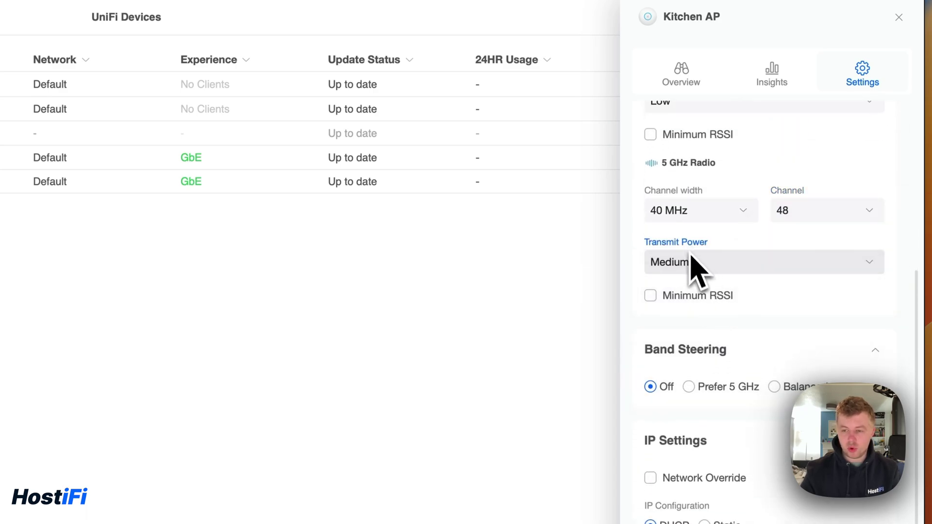
scroll(714, 281, down, 2)
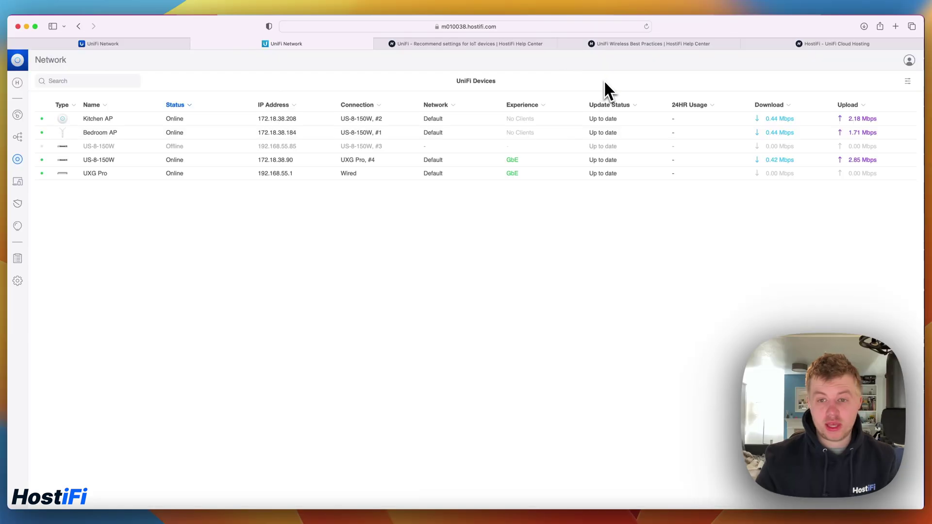
In the Best Practices article, highlight the Transmit power heading and the high TX power/Near Far sentences.
click(617, 44)
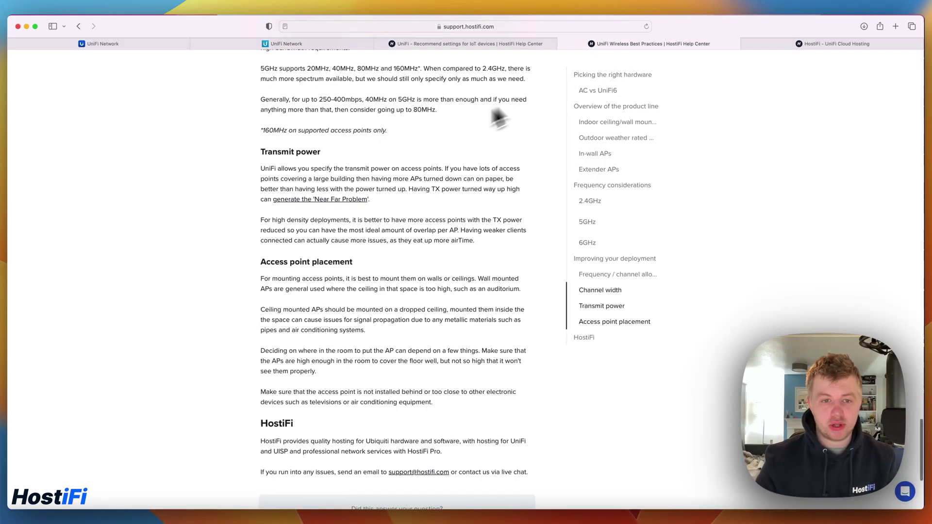
scroll(446, 129, up, 2)
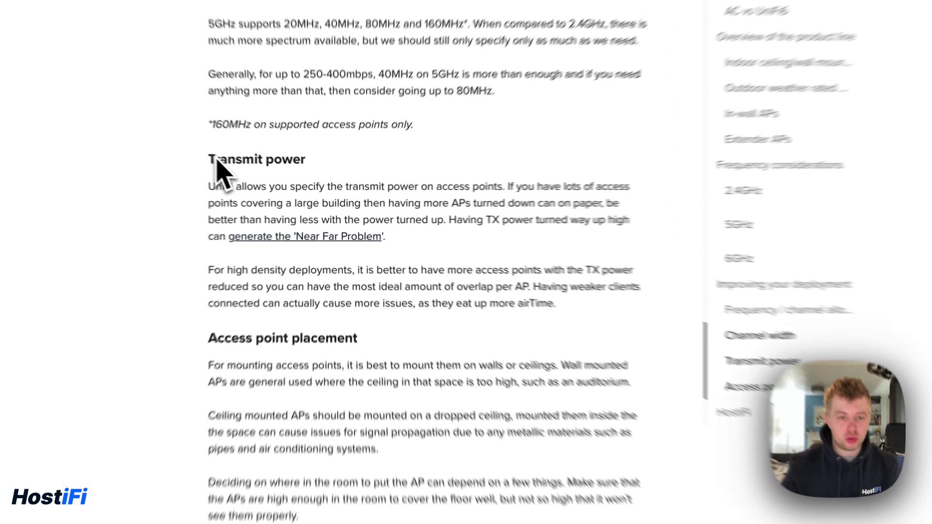
drag(209, 159, 314, 159)
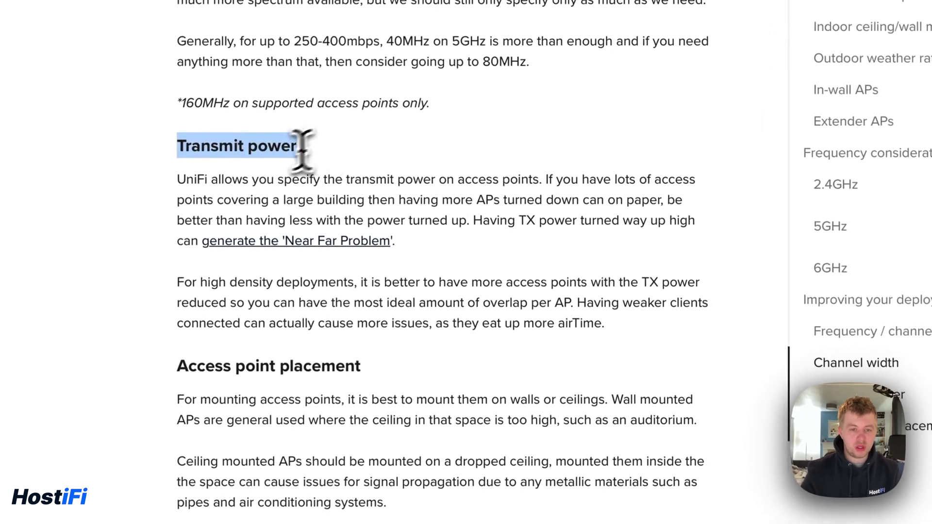
click(246, 185)
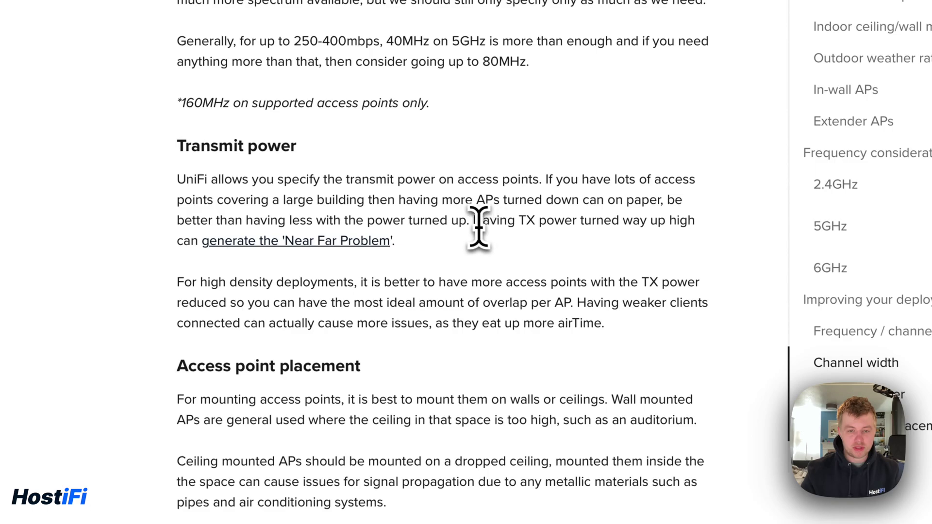
drag(474, 221, 678, 223)
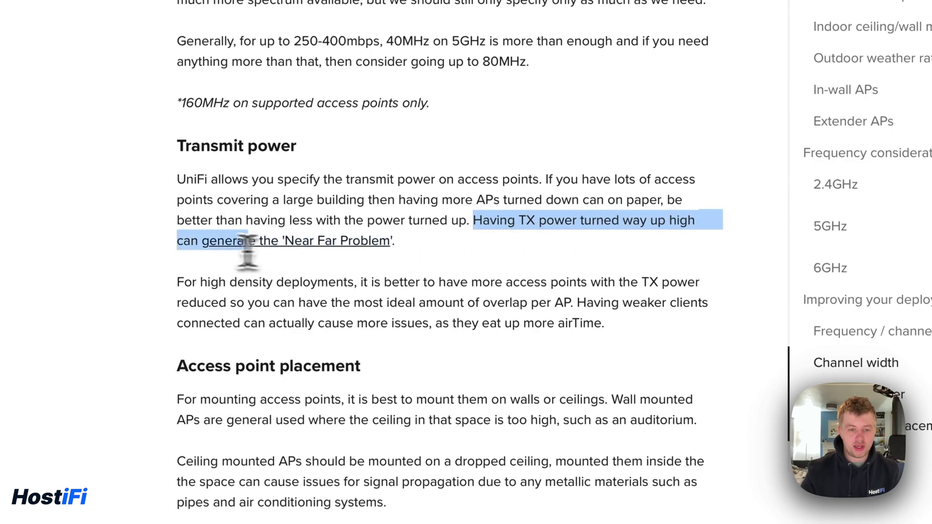
drag(248, 250, 415, 249)
click(488, 267)
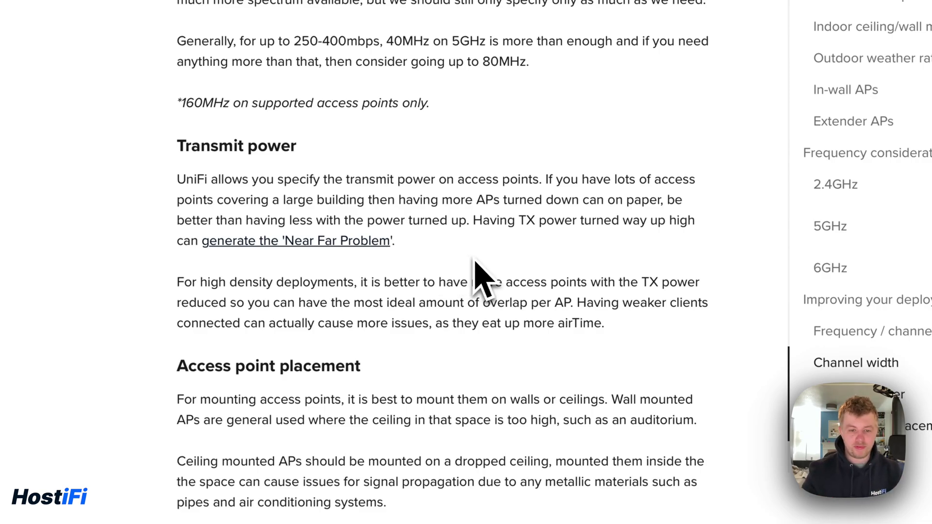
Highlight the sentence about weaker clients using more airtime.
scroll(485, 277, down, 1)
double_click(604, 261)
drag(606, 265, 648, 277)
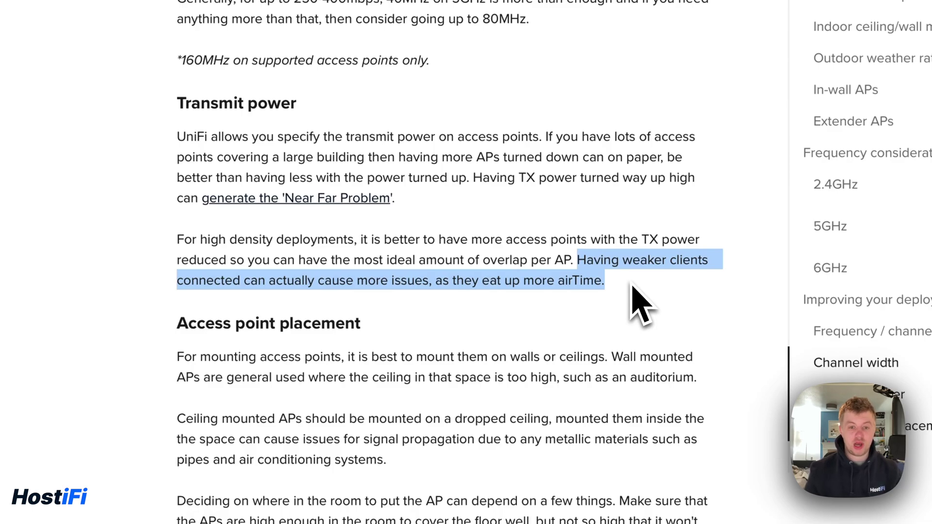
scroll(636, 291, down, 5)
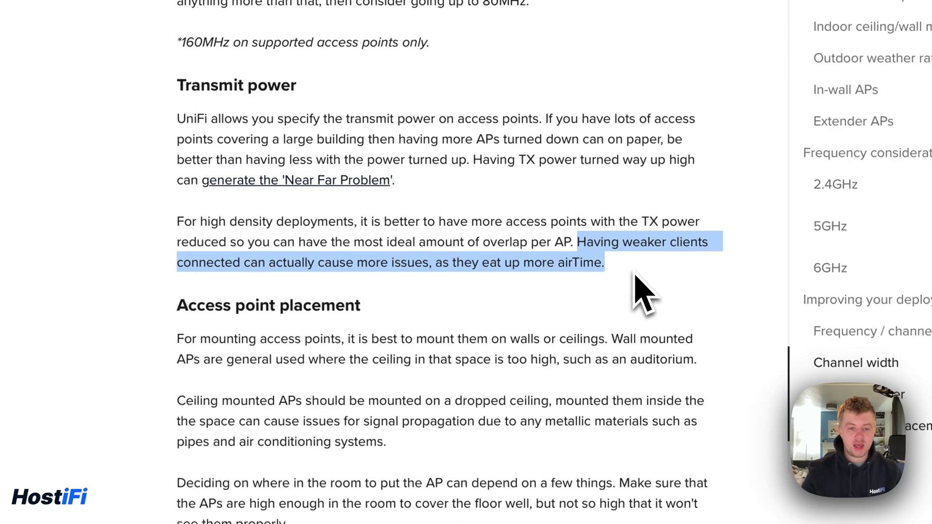
drag(182, 127, 386, 130)
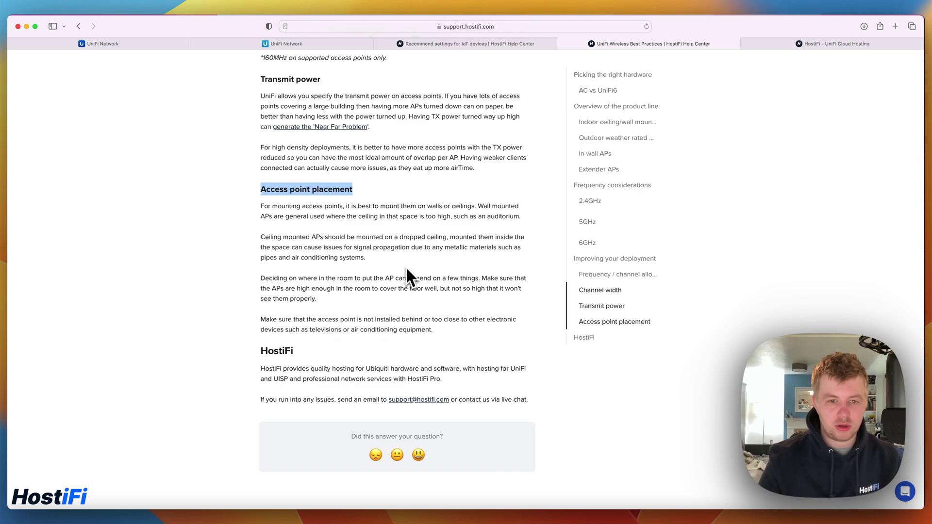
scroll(406, 266, up, 3)
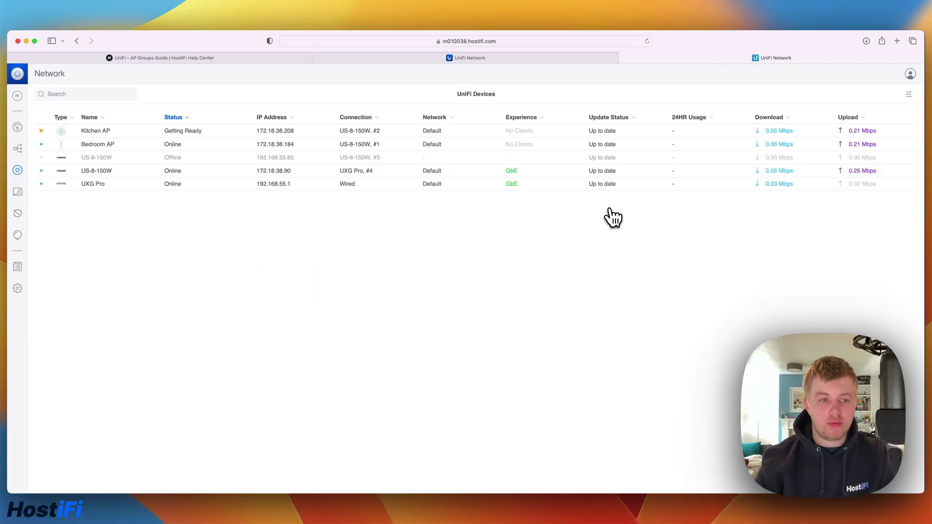